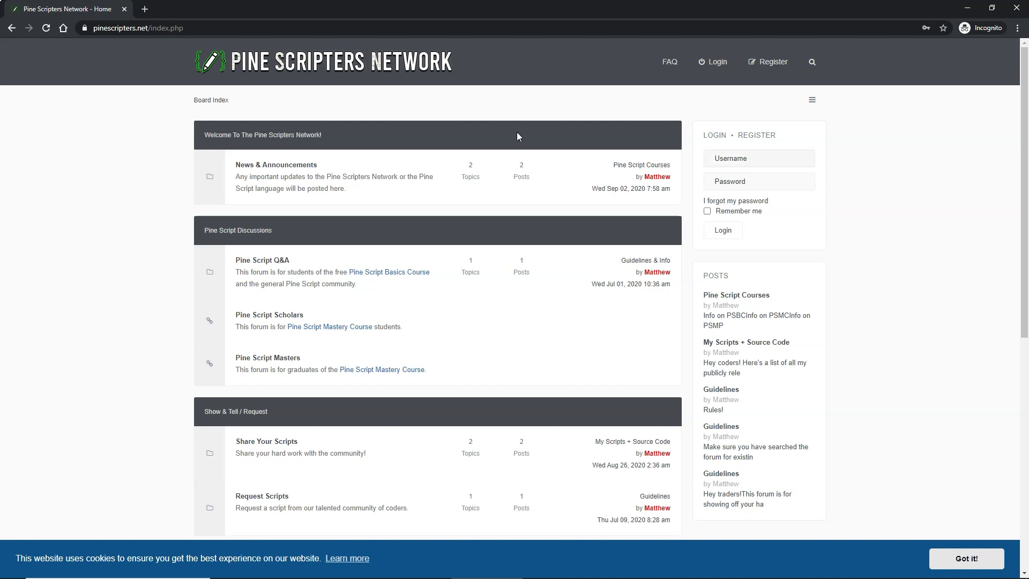
# Dismiss the cookie notice and start registering a new account
pyautogui.click(125, 28)
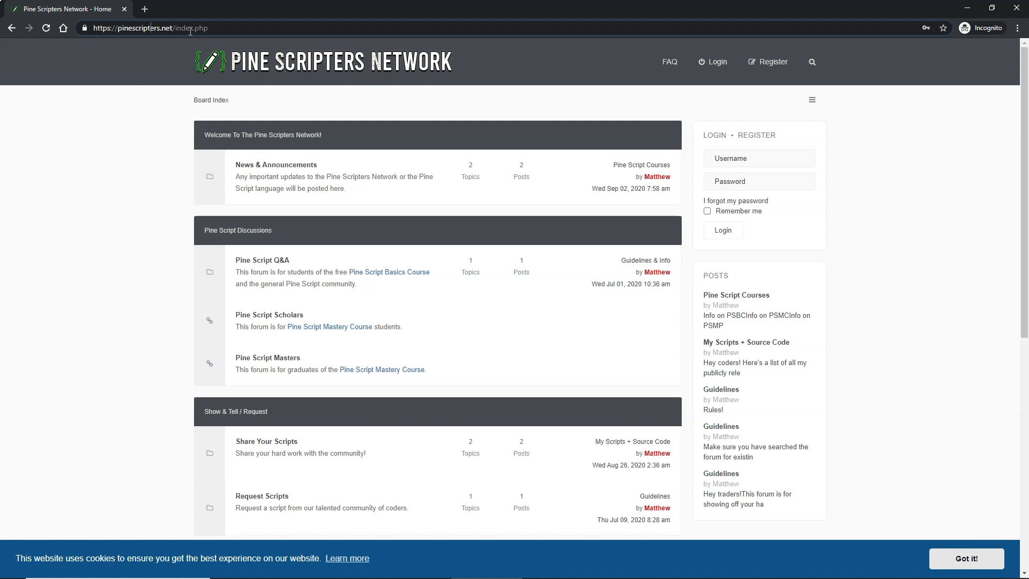
pyautogui.press('Escape')
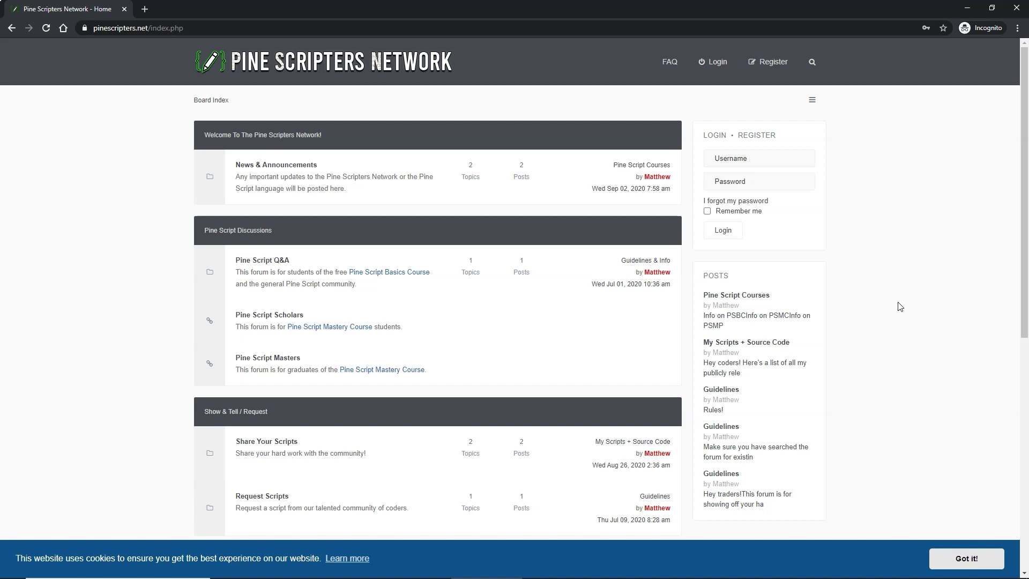
pyautogui.click(965, 569)
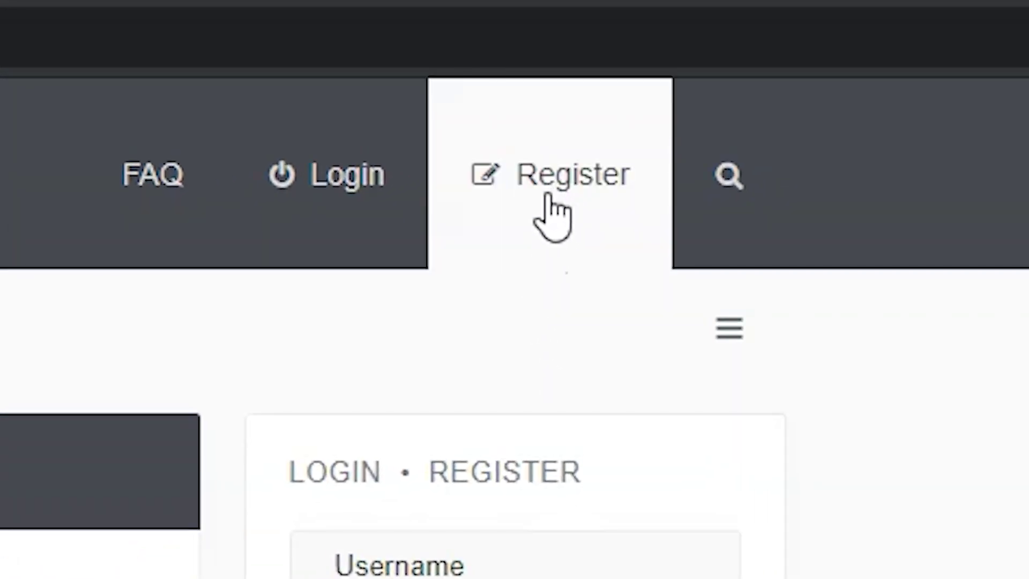
pyautogui.click(554, 193)
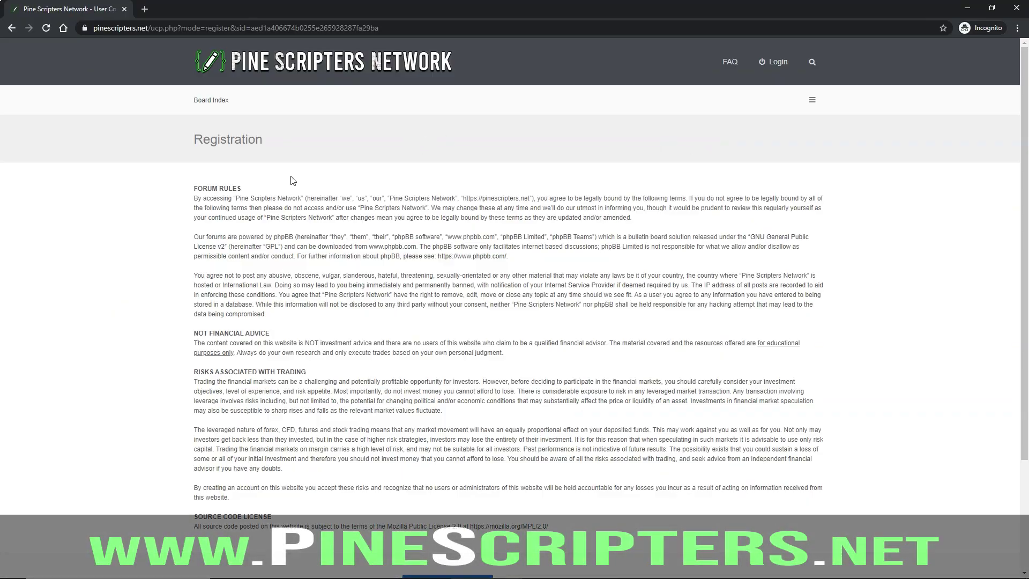
pyautogui.scroll(-2, 291, 179)
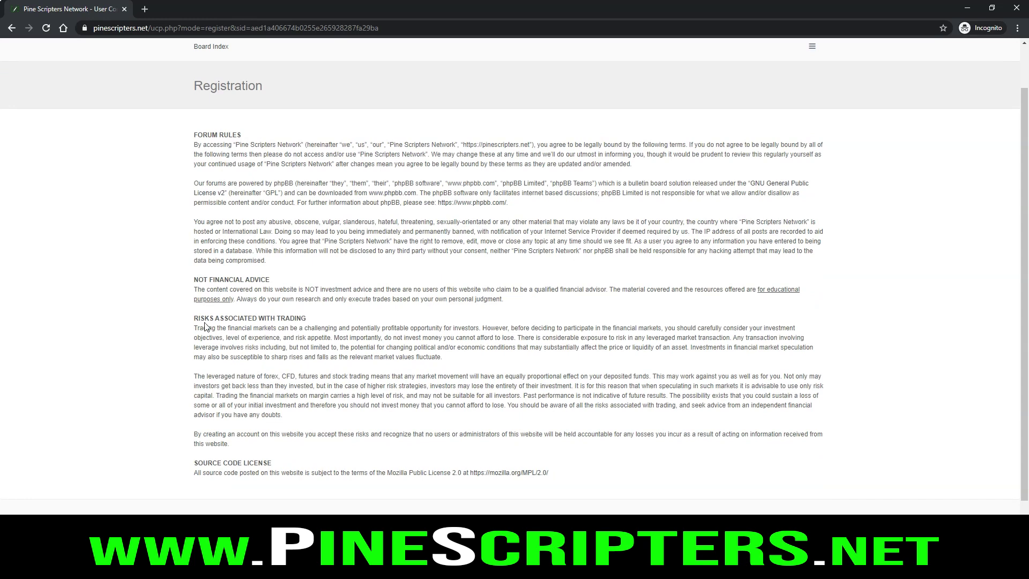
# Read through the forum rules, including the trading risk paragraphs, and agree to the terms
pyautogui.moveTo(195, 316); pyautogui.dragTo(416, 437)
pyautogui.click(331, 294)
pyautogui.moveTo(194, 144); pyautogui.dragTo(448, 275)
pyautogui.click(421, 185)
pyautogui.scroll(-1, 444, 250)
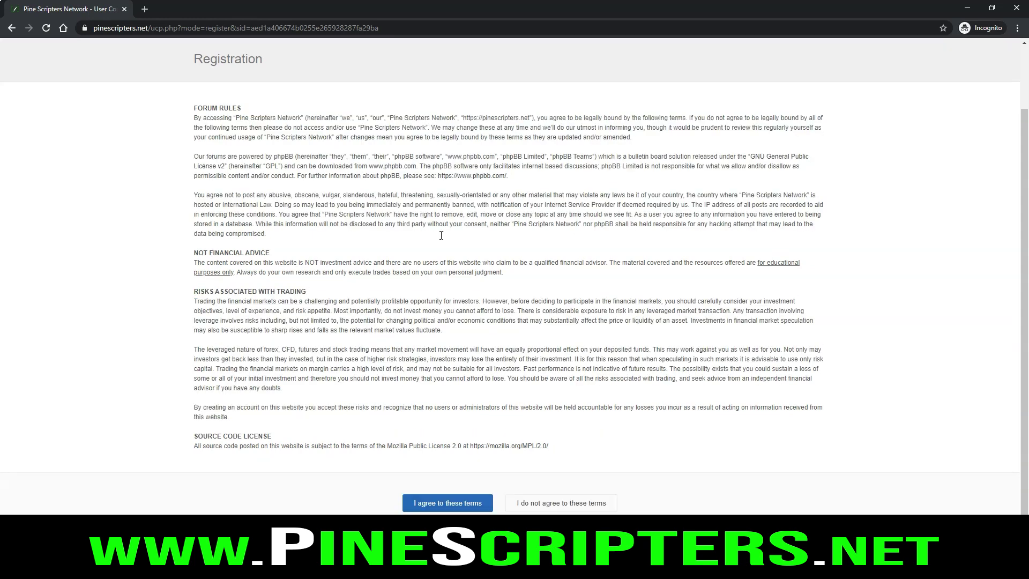
pyautogui.scroll(-1, 441, 236)
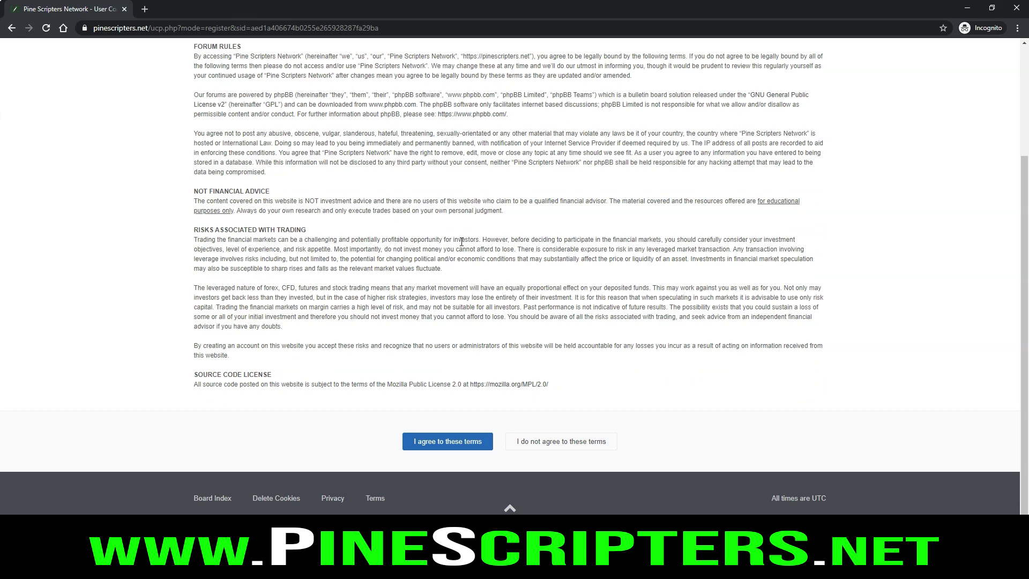
pyautogui.click(448, 442)
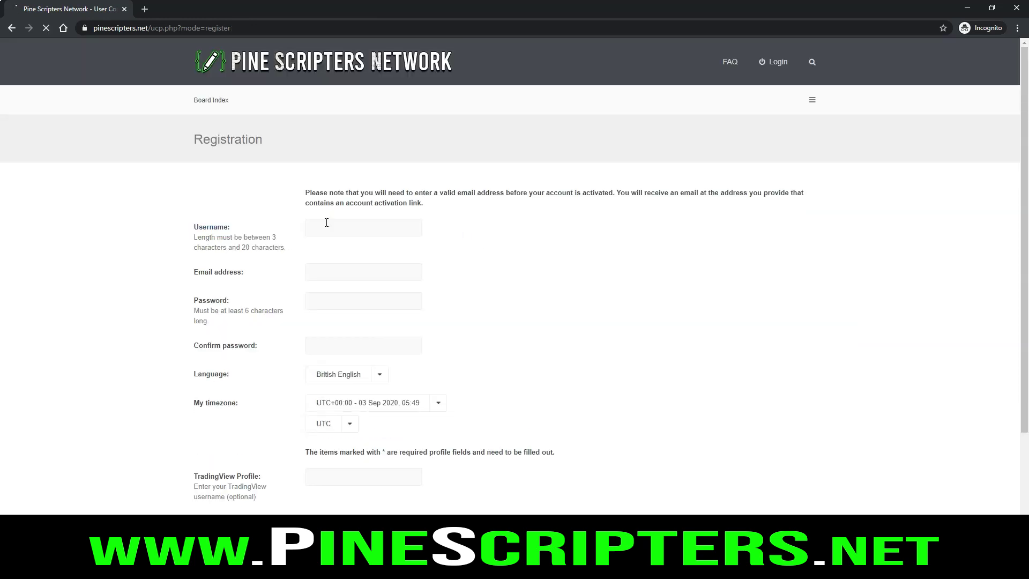
pyautogui.scroll(-2, 671, 234)
pyautogui.scroll(1, 723, 265)
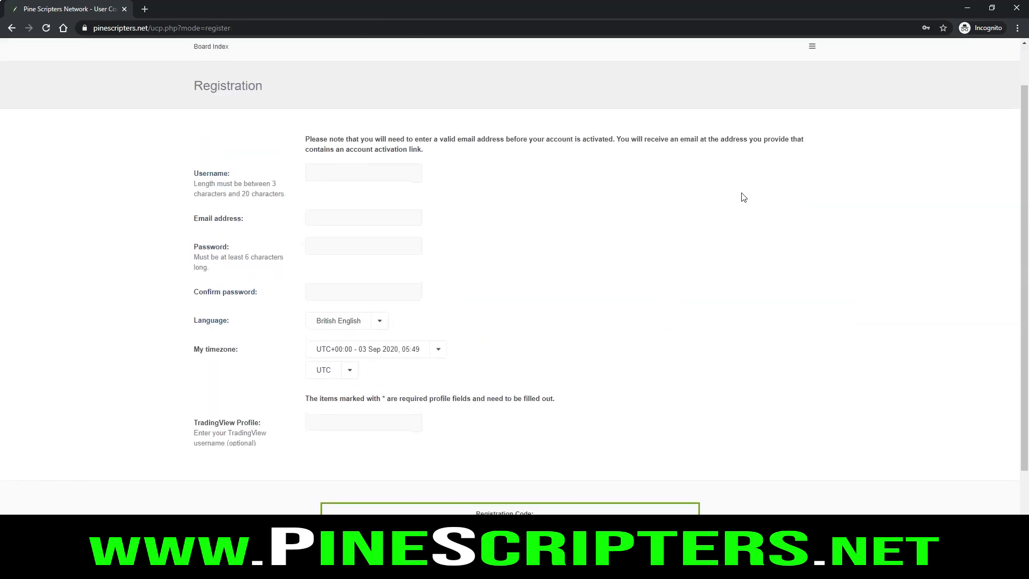
pyautogui.scroll(1, 745, 198)
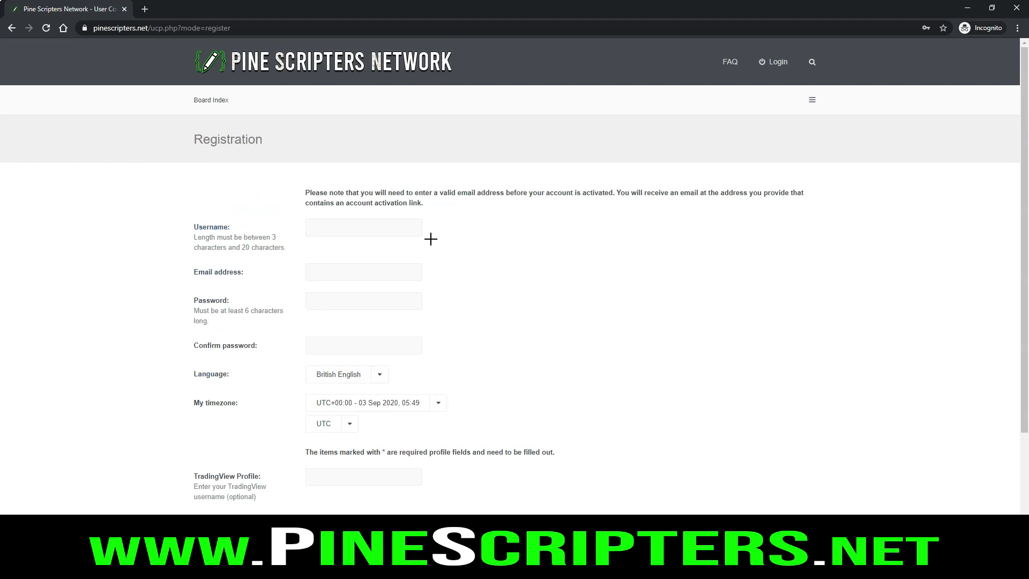
# Mark the Username and optional TradingView Profile fields in red, then clear the marks
pyautogui.moveTo(184, 258)
pyautogui.mouseDown()
pyautogui.moveTo(357, 257)
pyautogui.moveTo(424, 297)
pyautogui.moveTo(441, 292)
pyautogui.moveTo(370, 293)
pyautogui.mouseUp()
pyautogui.moveTo(176, 435)
pyautogui.mouseDown()
pyautogui.moveTo(549, 504)
pyautogui.moveTo(588, 438)
pyautogui.moveTo(170, 442)
pyautogui.mouseUp()
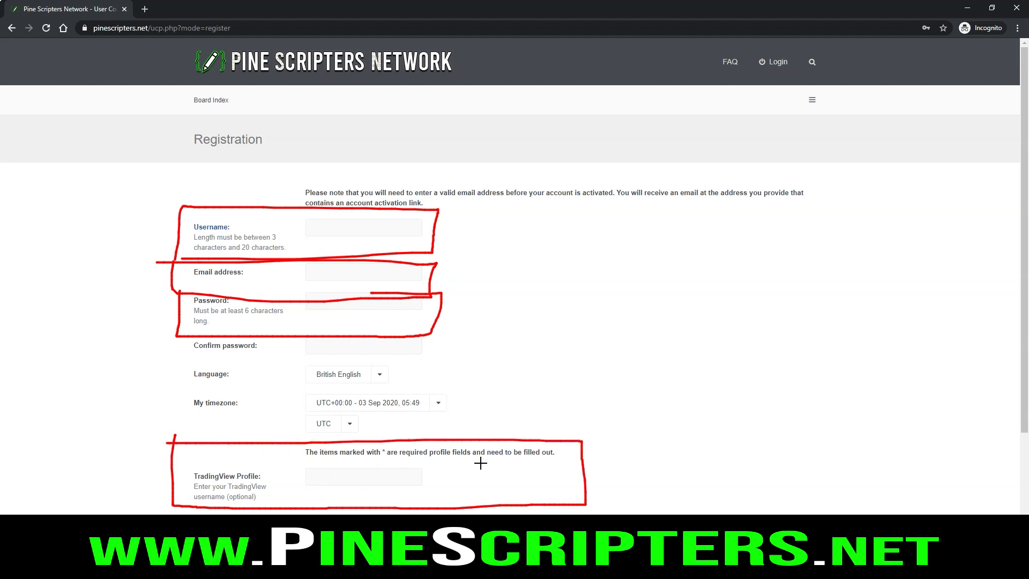
pyautogui.press('Escape')
pyautogui.scroll(-2, 565, 384)
pyautogui.scroll(-1, 566, 385)
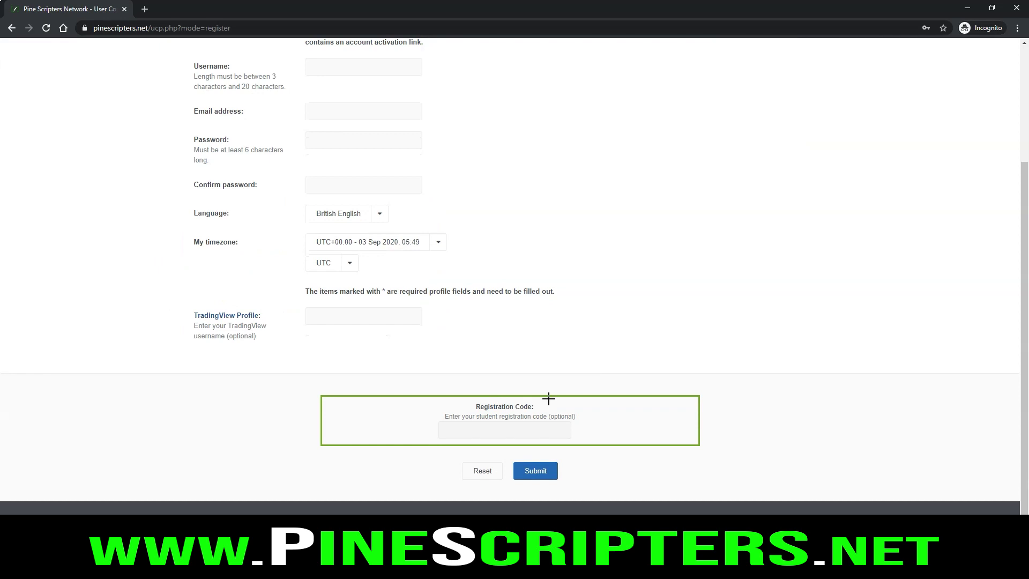
pyautogui.moveTo(316, 392)
pyautogui.mouseDown()
pyautogui.moveTo(312, 438)
pyautogui.moveTo(390, 453)
pyautogui.moveTo(668, 452)
pyautogui.moveTo(724, 392)
pyautogui.moveTo(312, 391)
pyautogui.mouseUp()
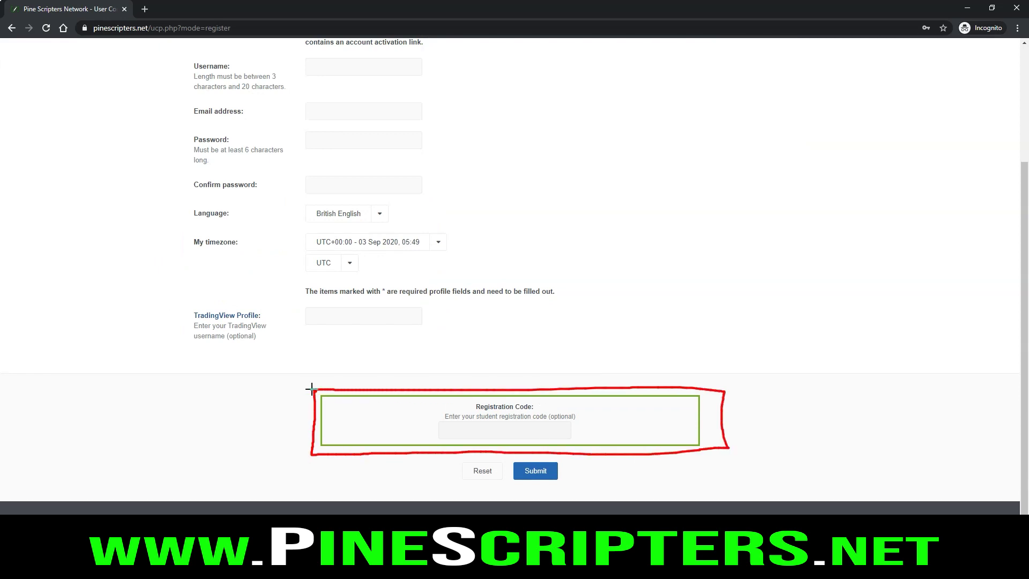
pyautogui.moveTo(439, 420)
pyautogui.mouseDown()
pyautogui.moveTo(439, 439)
pyautogui.moveTo(573, 438)
pyautogui.moveTo(440, 424)
pyautogui.mouseUp()
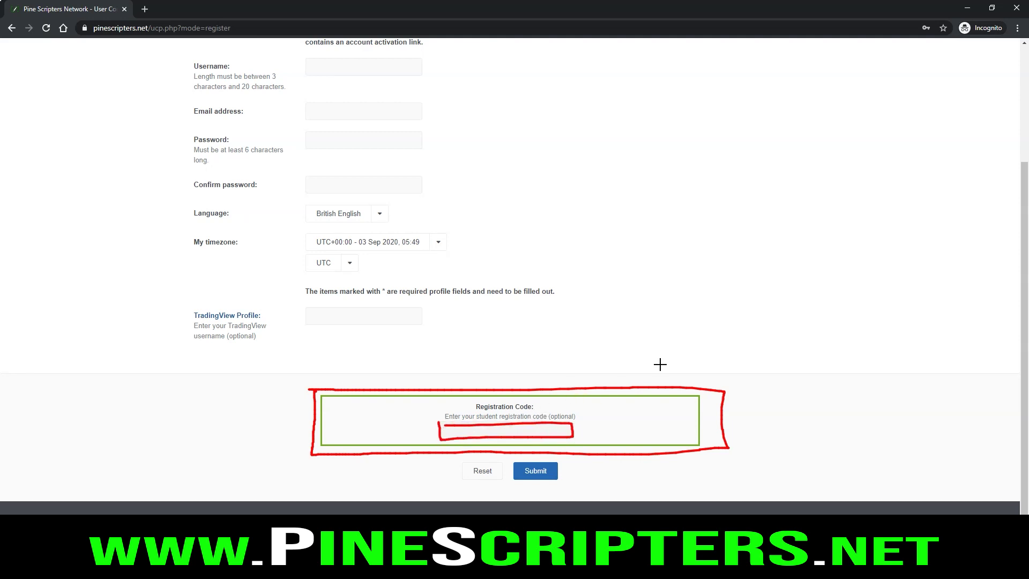
pyautogui.press('Escape')
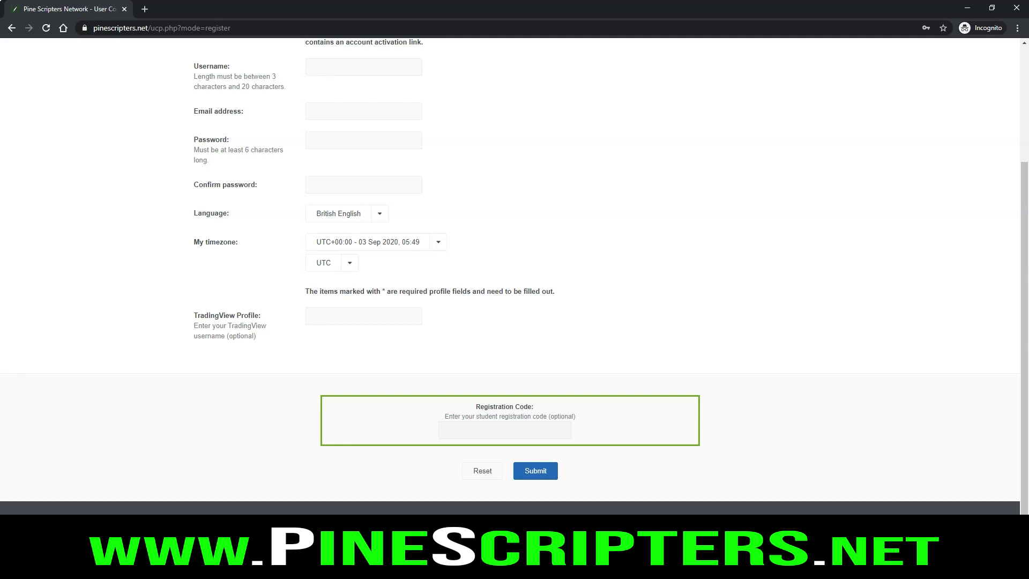
pyautogui.scroll(10, 740, 249)
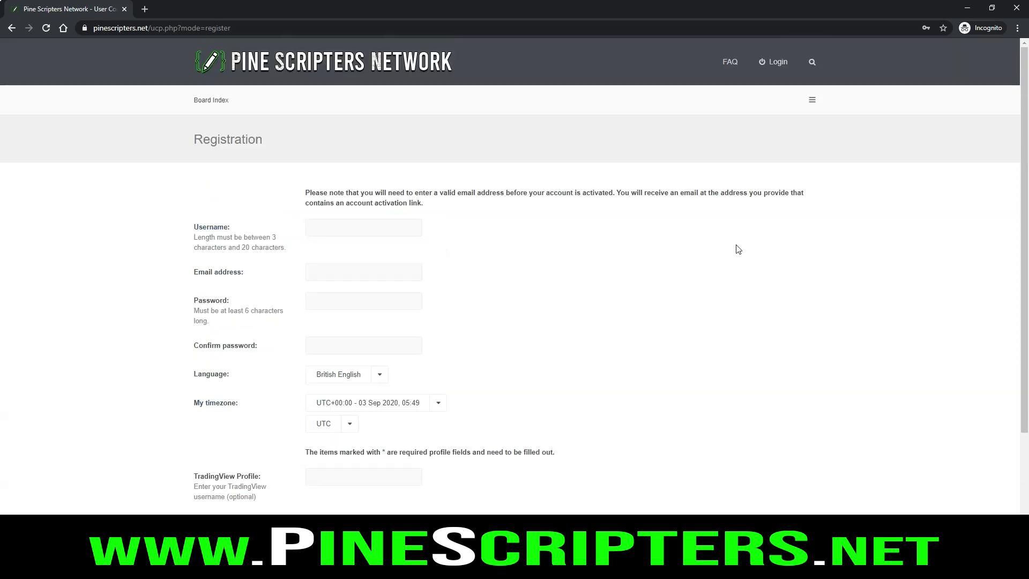
# Back on the Board Index, outline the first forum sections and Show & Tell, then clear
pyautogui.click(219, 100)
pyautogui.moveTo(170, 117)
pyautogui.mouseDown()
pyautogui.moveTo(166, 241)
pyautogui.moveTo(274, 302)
pyautogui.moveTo(651, 307)
pyautogui.moveTo(693, 161)
pyautogui.moveTo(402, 114)
pyautogui.moveTo(162, 125)
pyautogui.mouseUp()
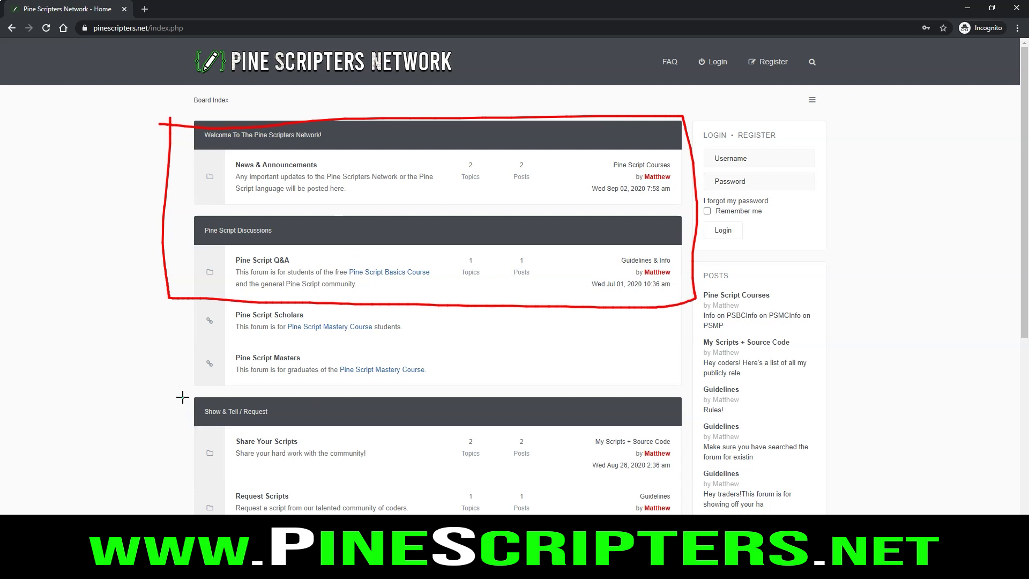
pyautogui.moveTo(184, 397); pyautogui.dragTo(182, 514)
pyautogui.moveTo(712, 513)
pyautogui.mouseDown()
pyautogui.moveTo(704, 415)
pyautogui.moveTo(177, 386)
pyautogui.mouseUp()
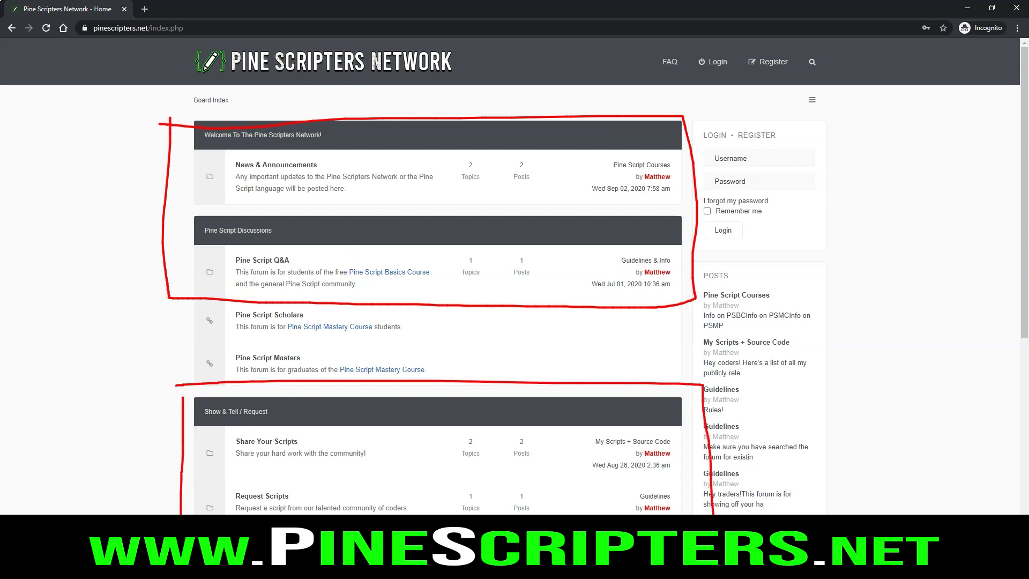
pyautogui.press('Escape')
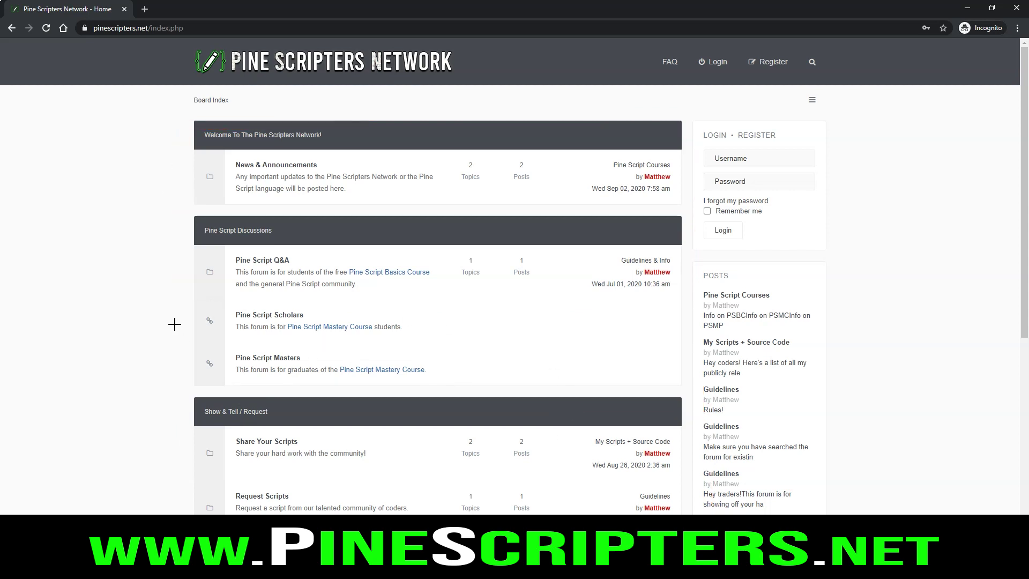
# Outline the Pine Script Scholars and Masters forums in red and underline their descriptions
pyautogui.moveTo(179, 299)
pyautogui.mouseDown()
pyautogui.moveTo(236, 338)
pyautogui.moveTo(179, 299)
pyautogui.mouseUp()
pyautogui.moveTo(244, 334); pyautogui.dragTo(412, 332)
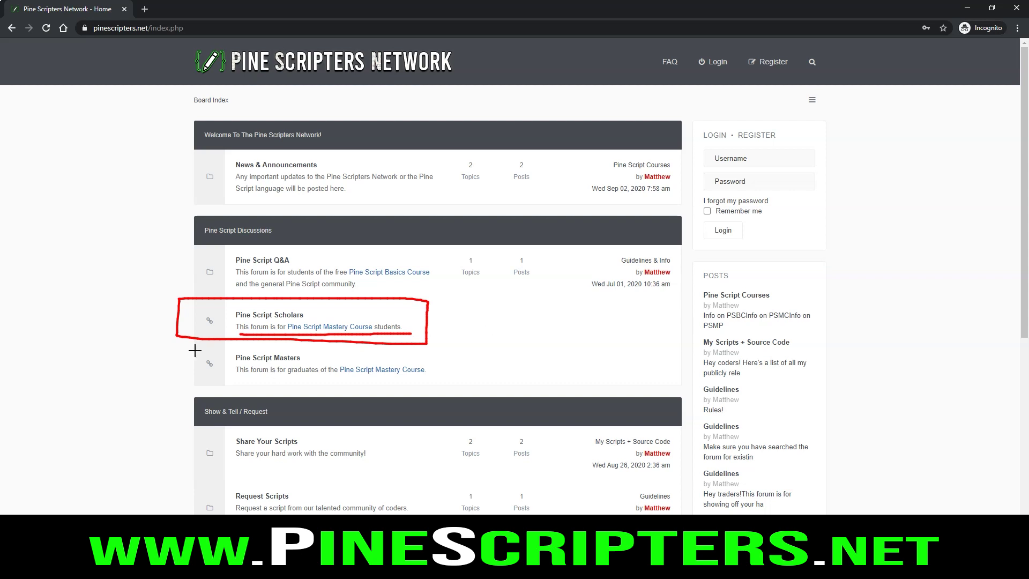
pyautogui.moveTo(186, 338)
pyautogui.mouseDown()
pyautogui.moveTo(312, 387)
pyautogui.moveTo(193, 340)
pyautogui.mouseUp()
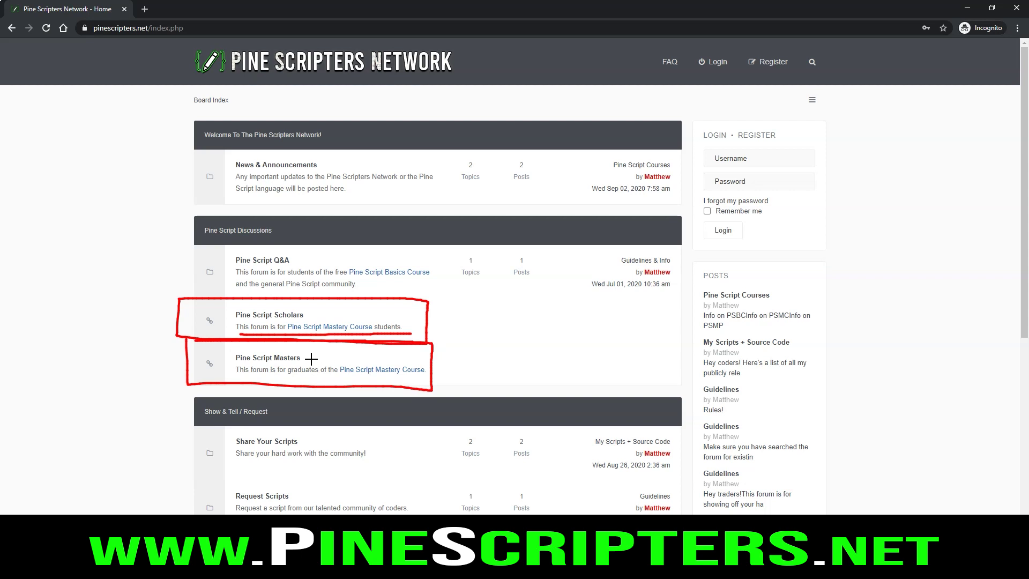
pyautogui.moveTo(240, 376); pyautogui.dragTo(425, 377)
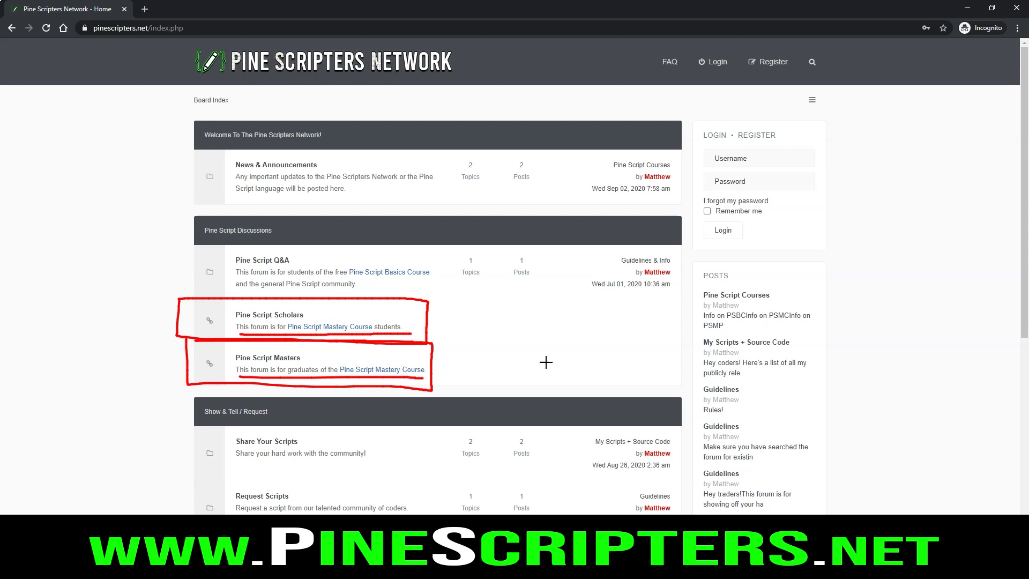
pyautogui.press('Escape')
# Open the registration form and outline its optional Registration Code box in red
pyautogui.click(768, 62)
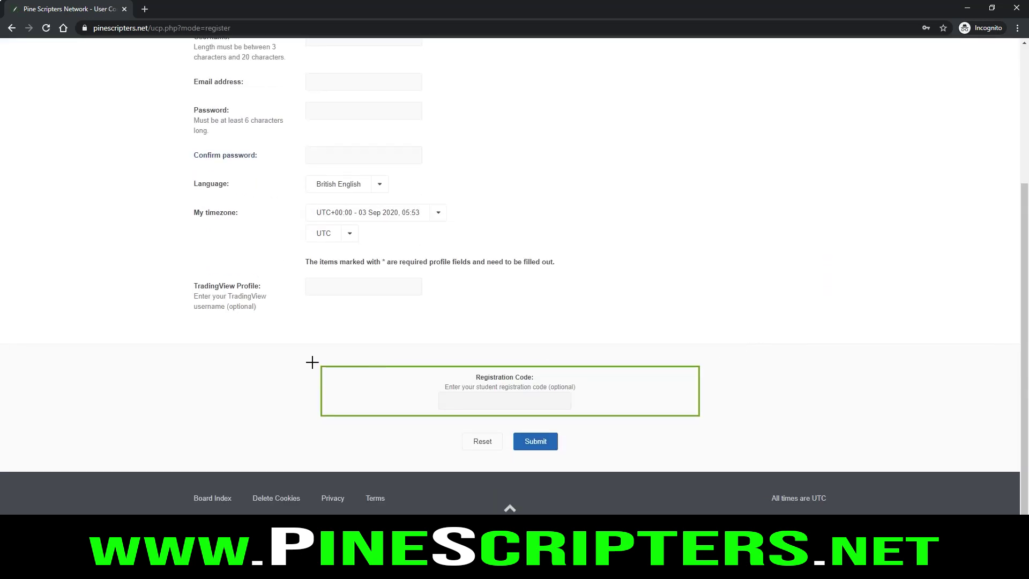
pyautogui.moveTo(312, 362)
pyautogui.mouseDown()
pyautogui.moveTo(312, 425)
pyautogui.moveTo(707, 434)
pyautogui.moveTo(314, 356)
pyautogui.mouseUp()
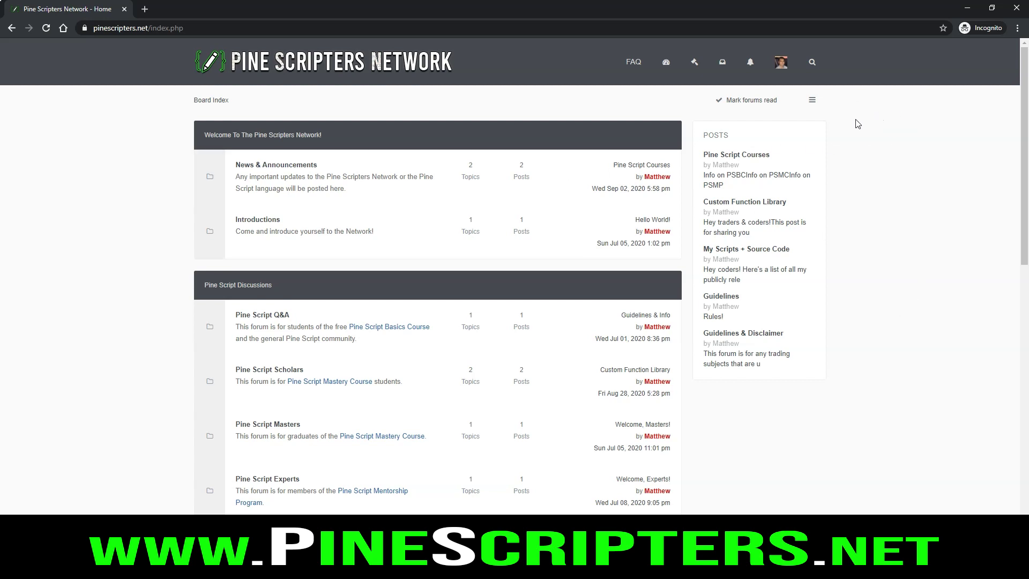
pyautogui.click(785, 69)
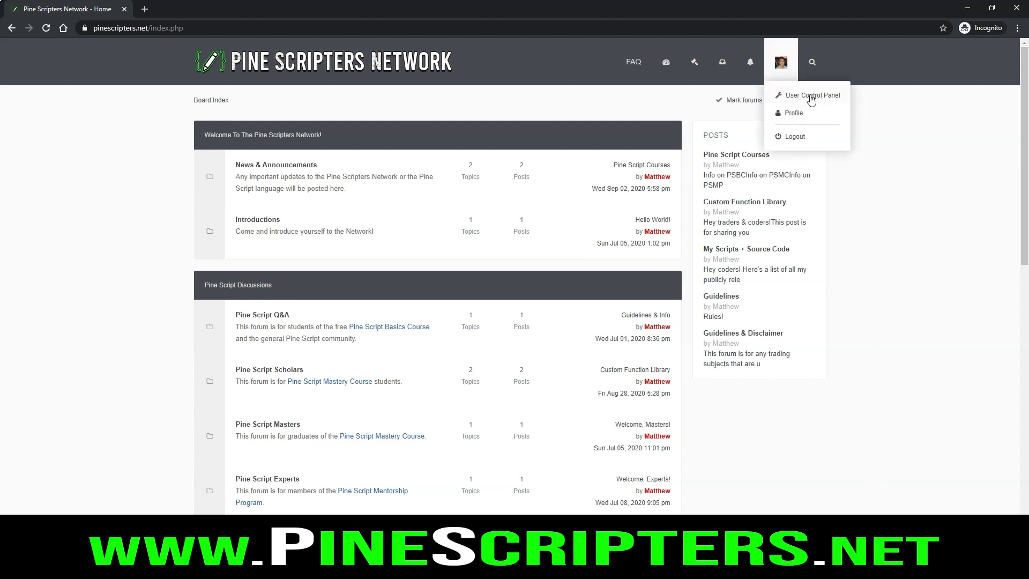
pyautogui.click(813, 96)
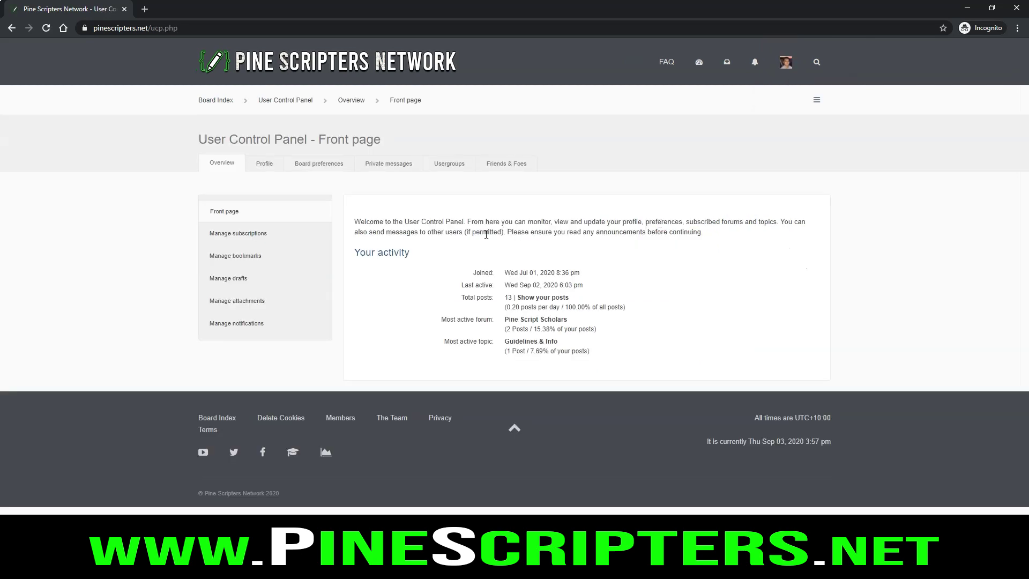
pyautogui.click(450, 164)
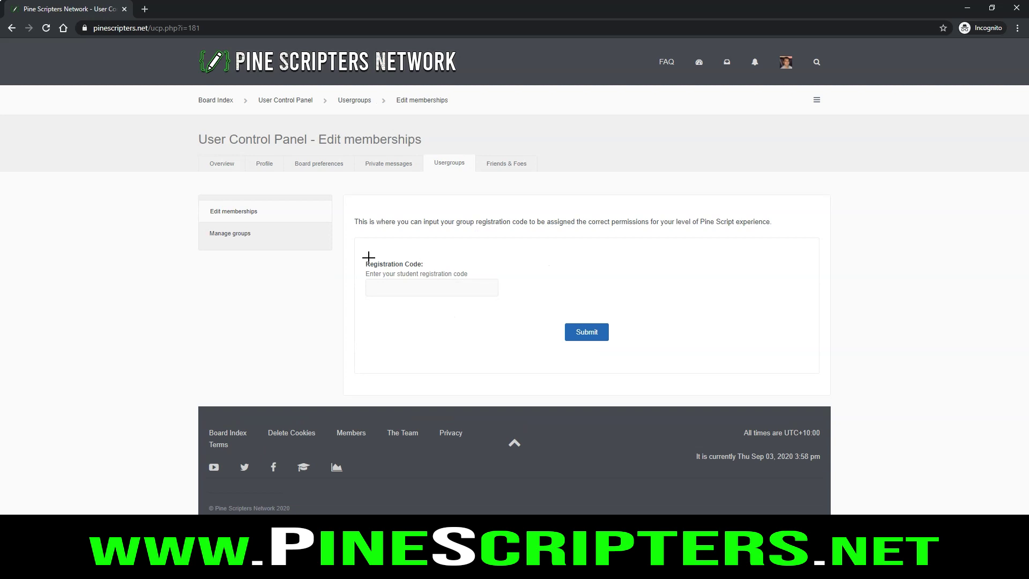
pyautogui.moveTo(361, 249); pyautogui.dragTo(356, 252)
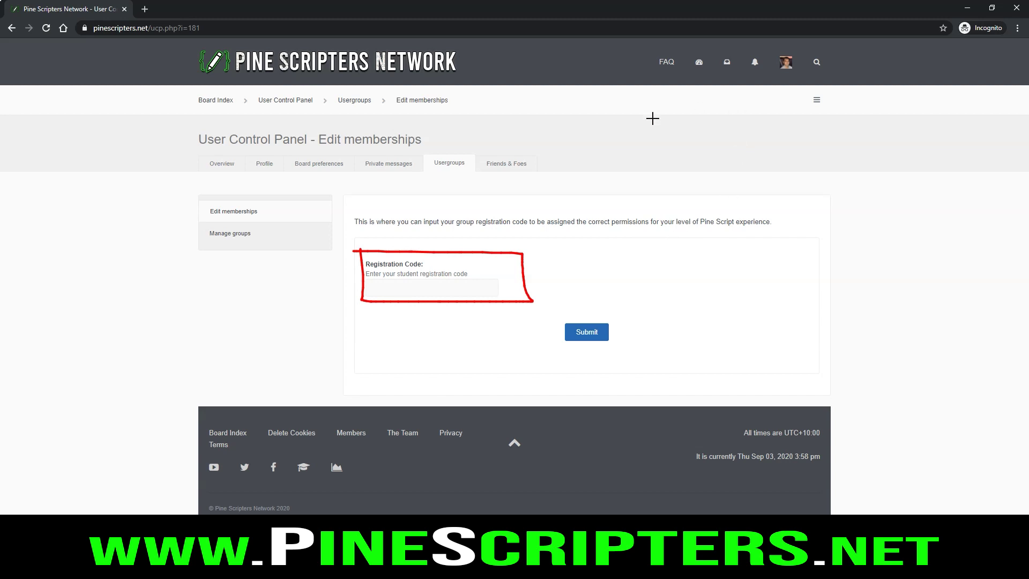
pyautogui.click(216, 99)
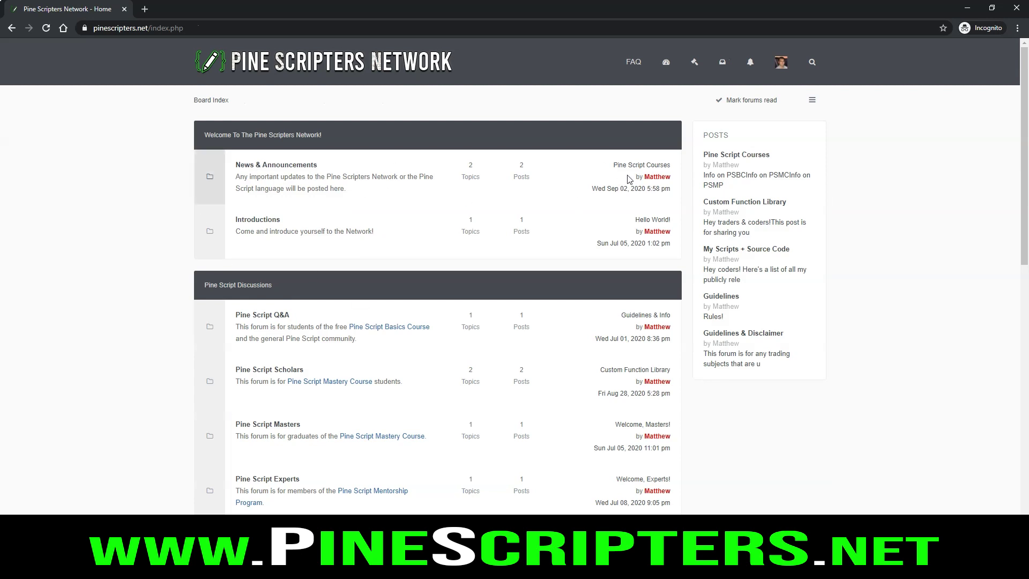
pyautogui.click(656, 317)
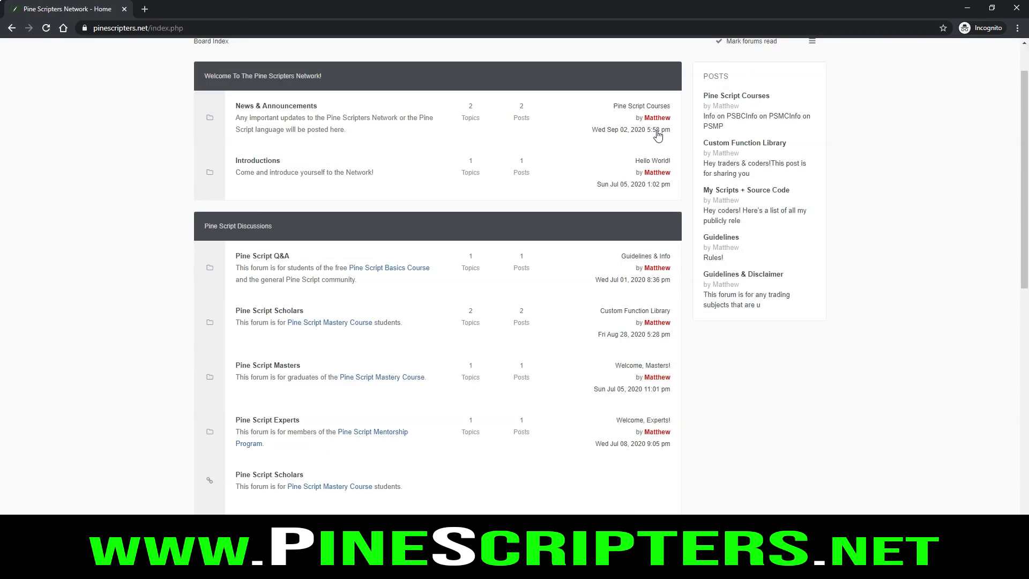
pyautogui.scroll(-5, 668, 141)
pyautogui.scroll(-3, 668, 140)
pyautogui.moveTo(184, 78)
pyautogui.mouseDown()
pyautogui.moveTo(193, 216)
pyautogui.moveTo(651, 219)
pyautogui.moveTo(694, 72)
pyautogui.moveTo(182, 76)
pyautogui.mouseUp()
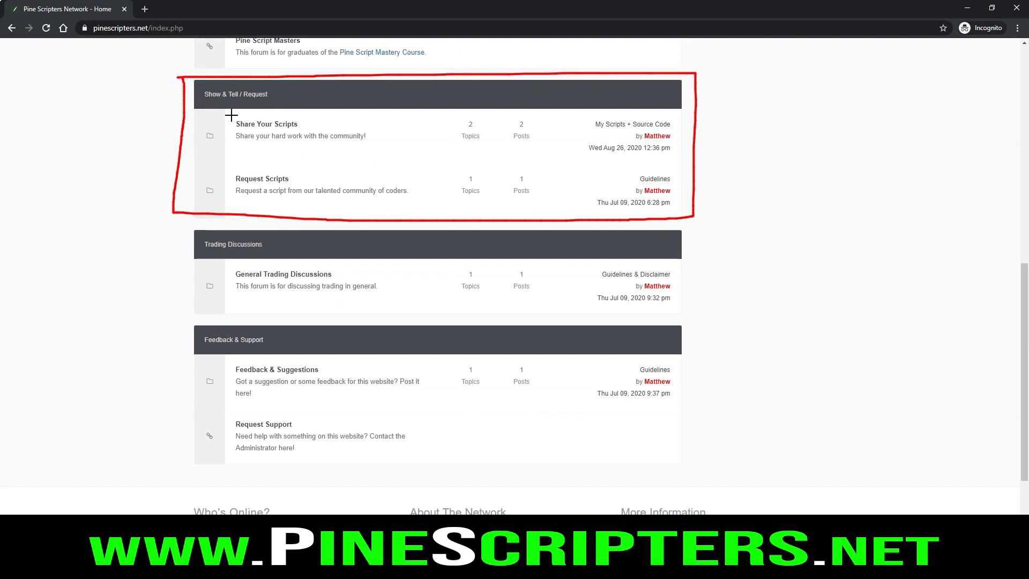
# Clear the red outline drawn around the Show & Tell / Request section
pyautogui.press('Escape')
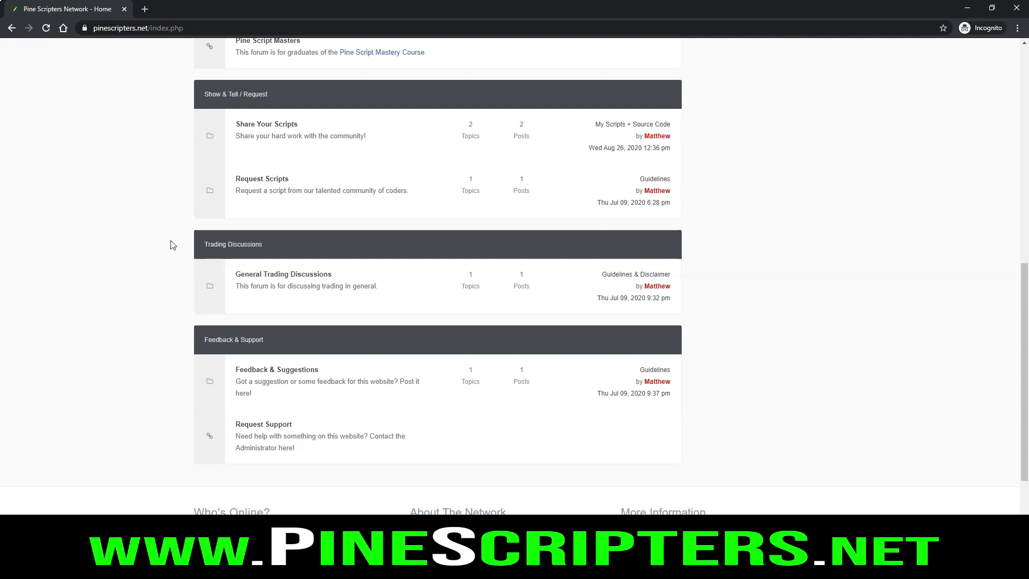
# Outline Trading Discussions and Feedback & Support in red, underlining the Feedback & Suggestions description
pyautogui.moveTo(191, 233)
pyautogui.mouseDown()
pyautogui.moveTo(193, 309)
pyautogui.moveTo(410, 260)
pyautogui.moveTo(187, 222)
pyautogui.moveTo(204, 225)
pyautogui.mouseUp()
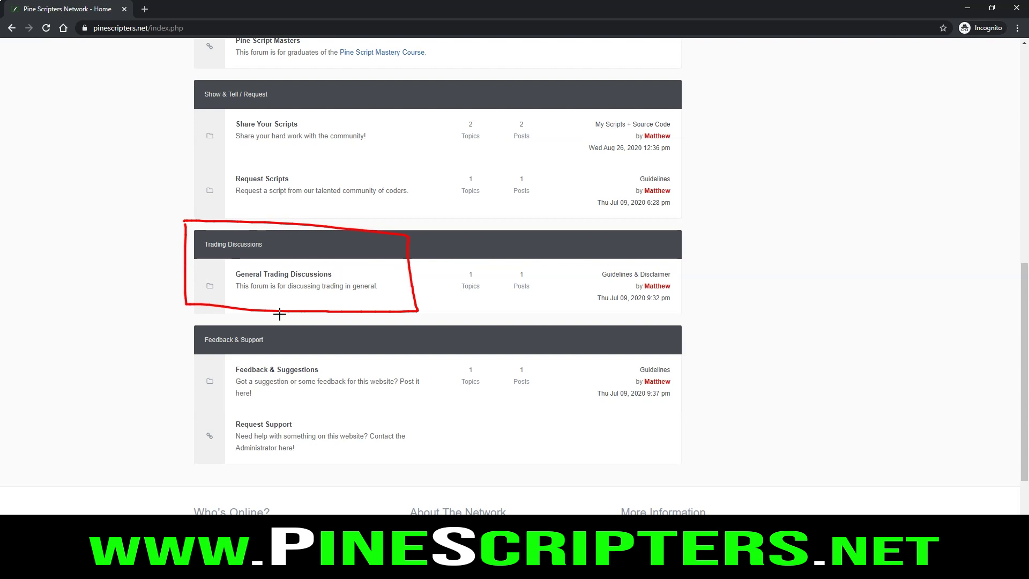
pyautogui.moveTo(189, 322)
pyautogui.mouseDown()
pyautogui.moveTo(183, 470)
pyautogui.moveTo(744, 465)
pyautogui.mouseUp()
pyautogui.moveTo(744, 464)
pyautogui.mouseDown()
pyautogui.moveTo(731, 319)
pyautogui.moveTo(145, 325)
pyautogui.mouseUp()
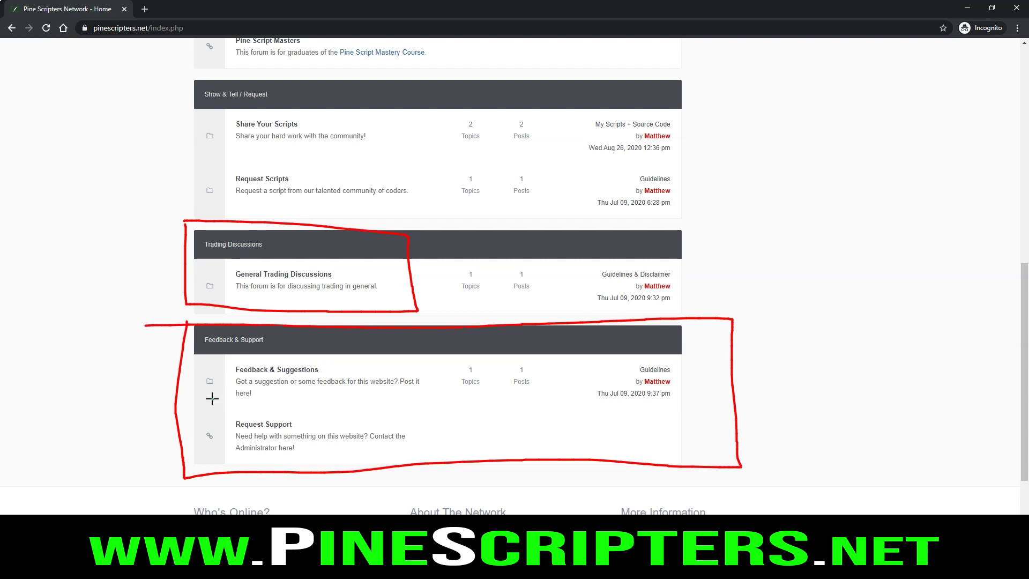
pyautogui.moveTo(212, 398); pyautogui.dragTo(412, 402)
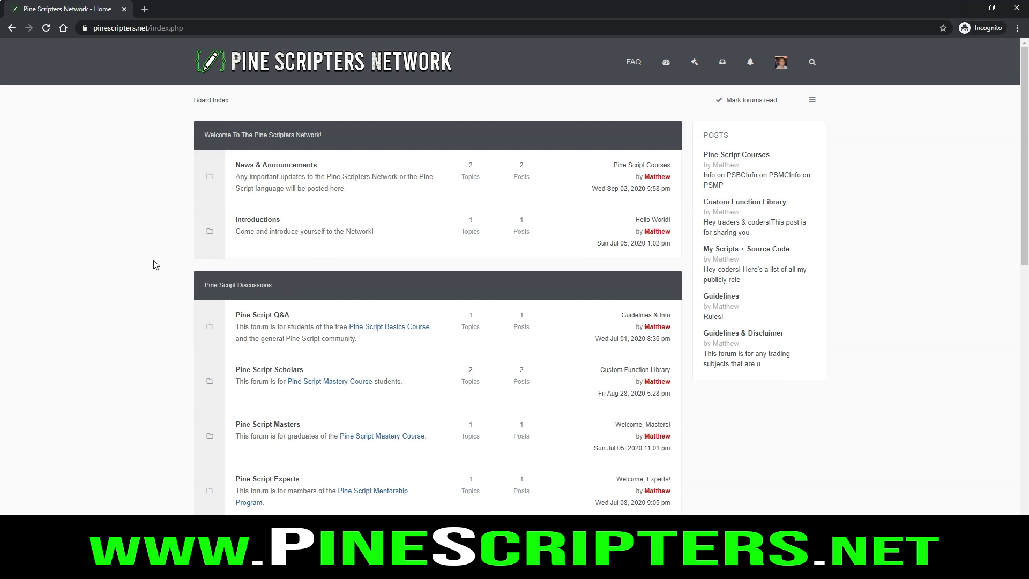
pyautogui.scroll(-2, 105, 265)
pyautogui.scroll(-2, 105, 265)
pyautogui.scroll(-2, 131, 345)
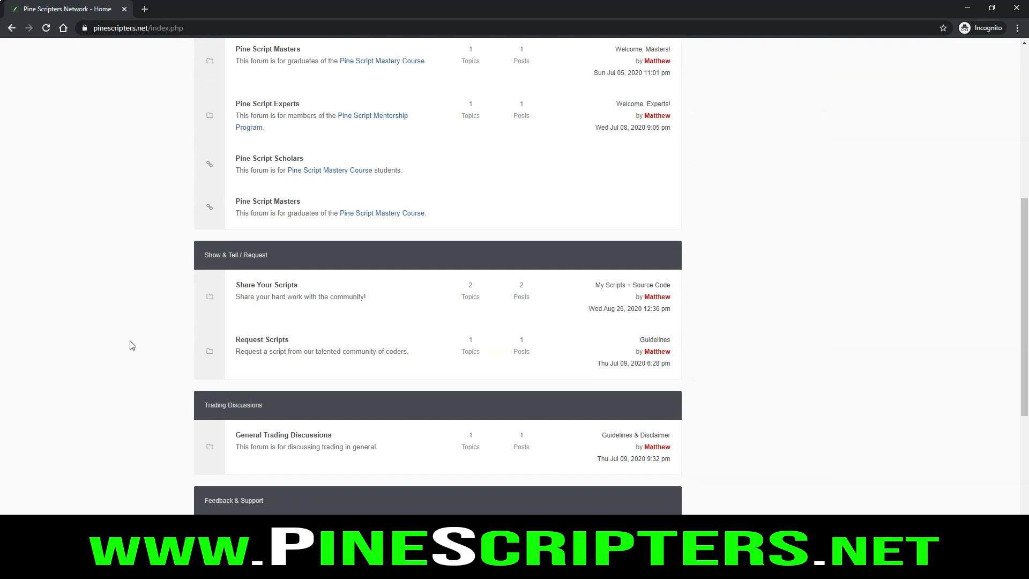
pyautogui.scroll(5, 131, 345)
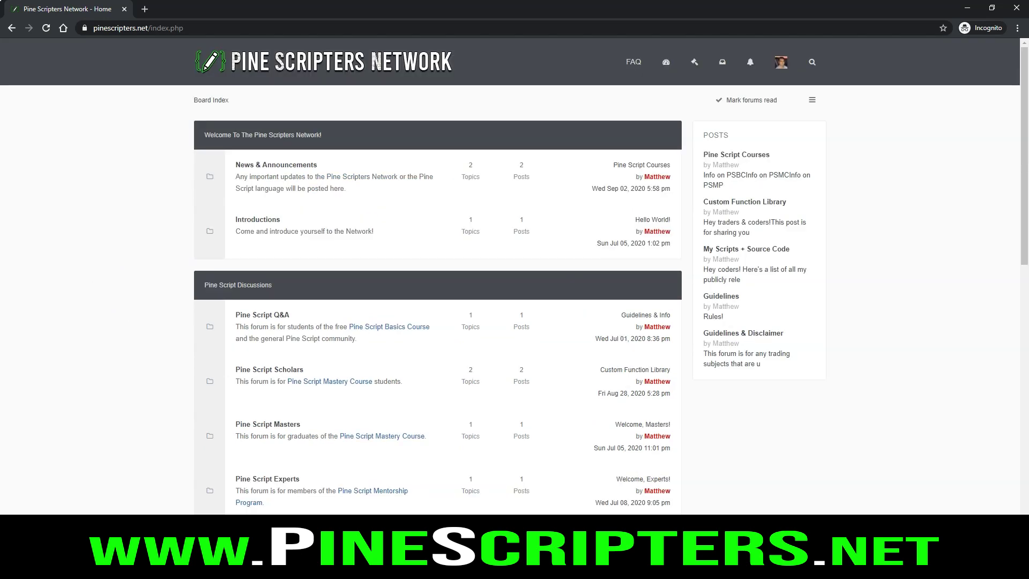